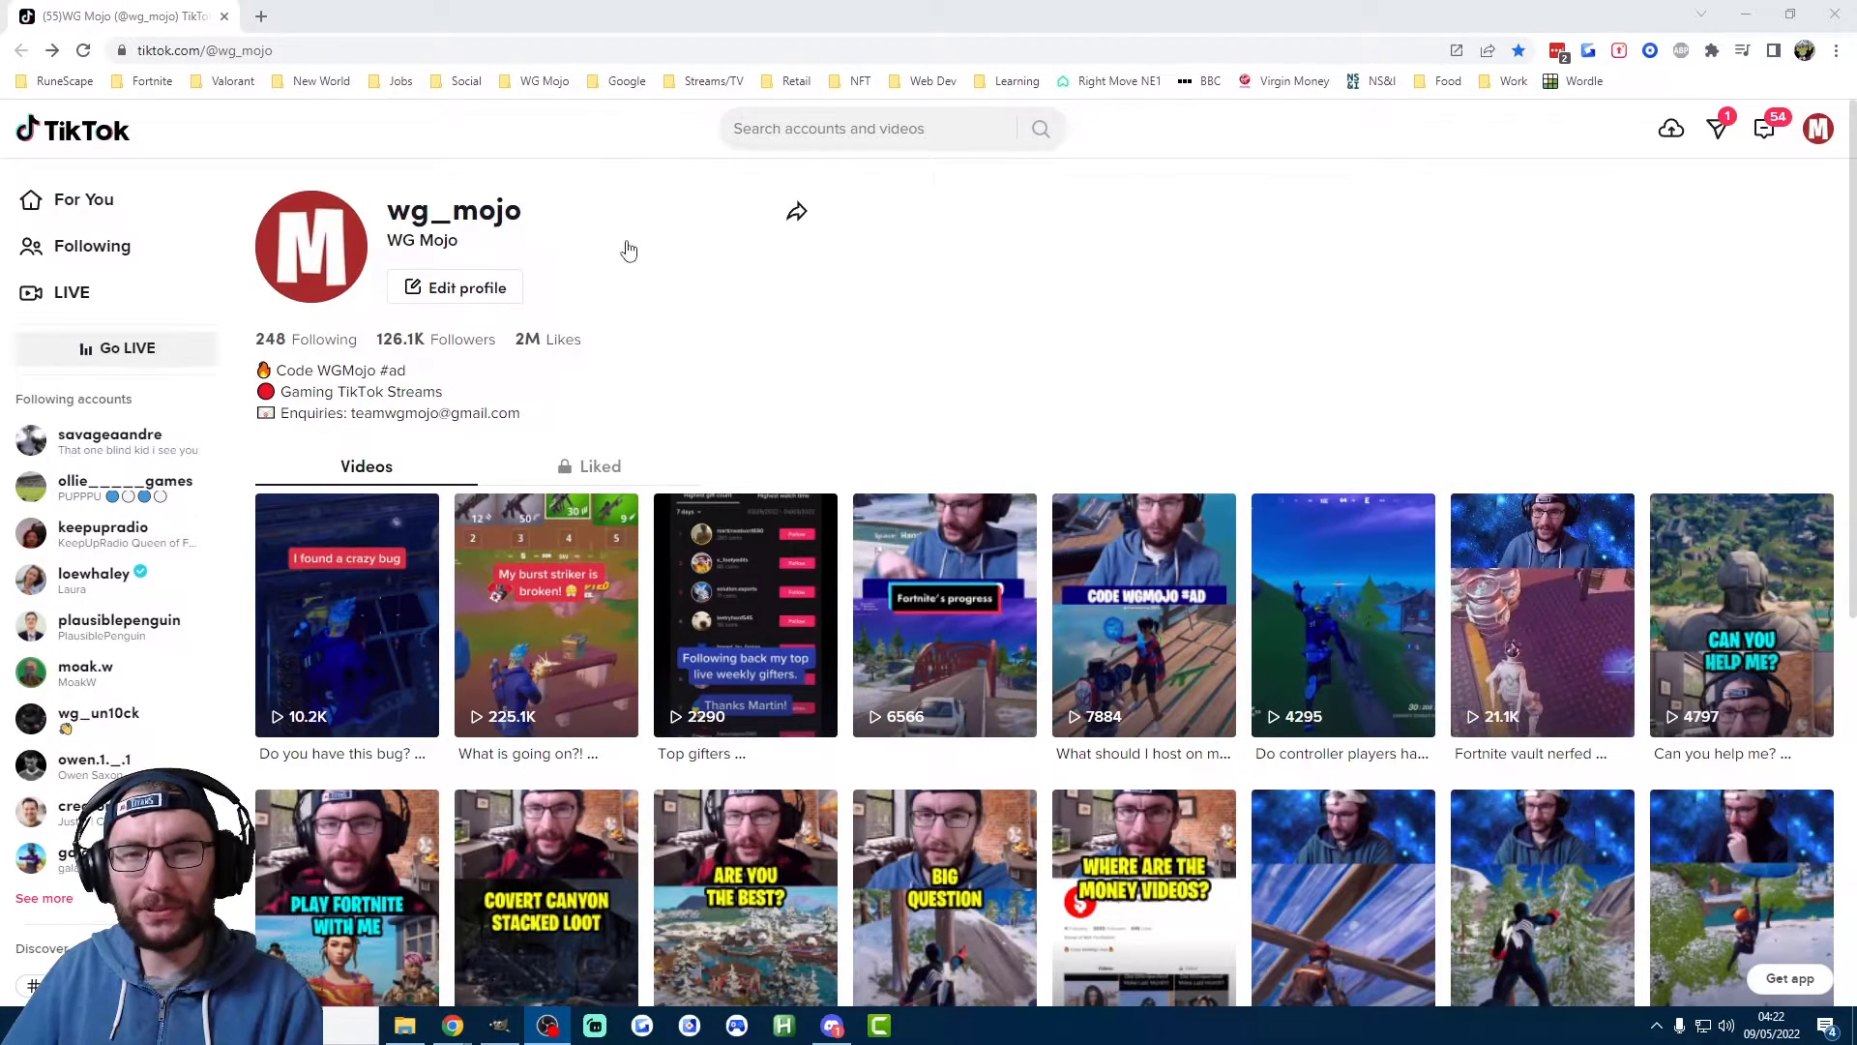
Open the Start LIVE dialog from the sidebar and start the broadcast with Go LIVE
click(129, 362)
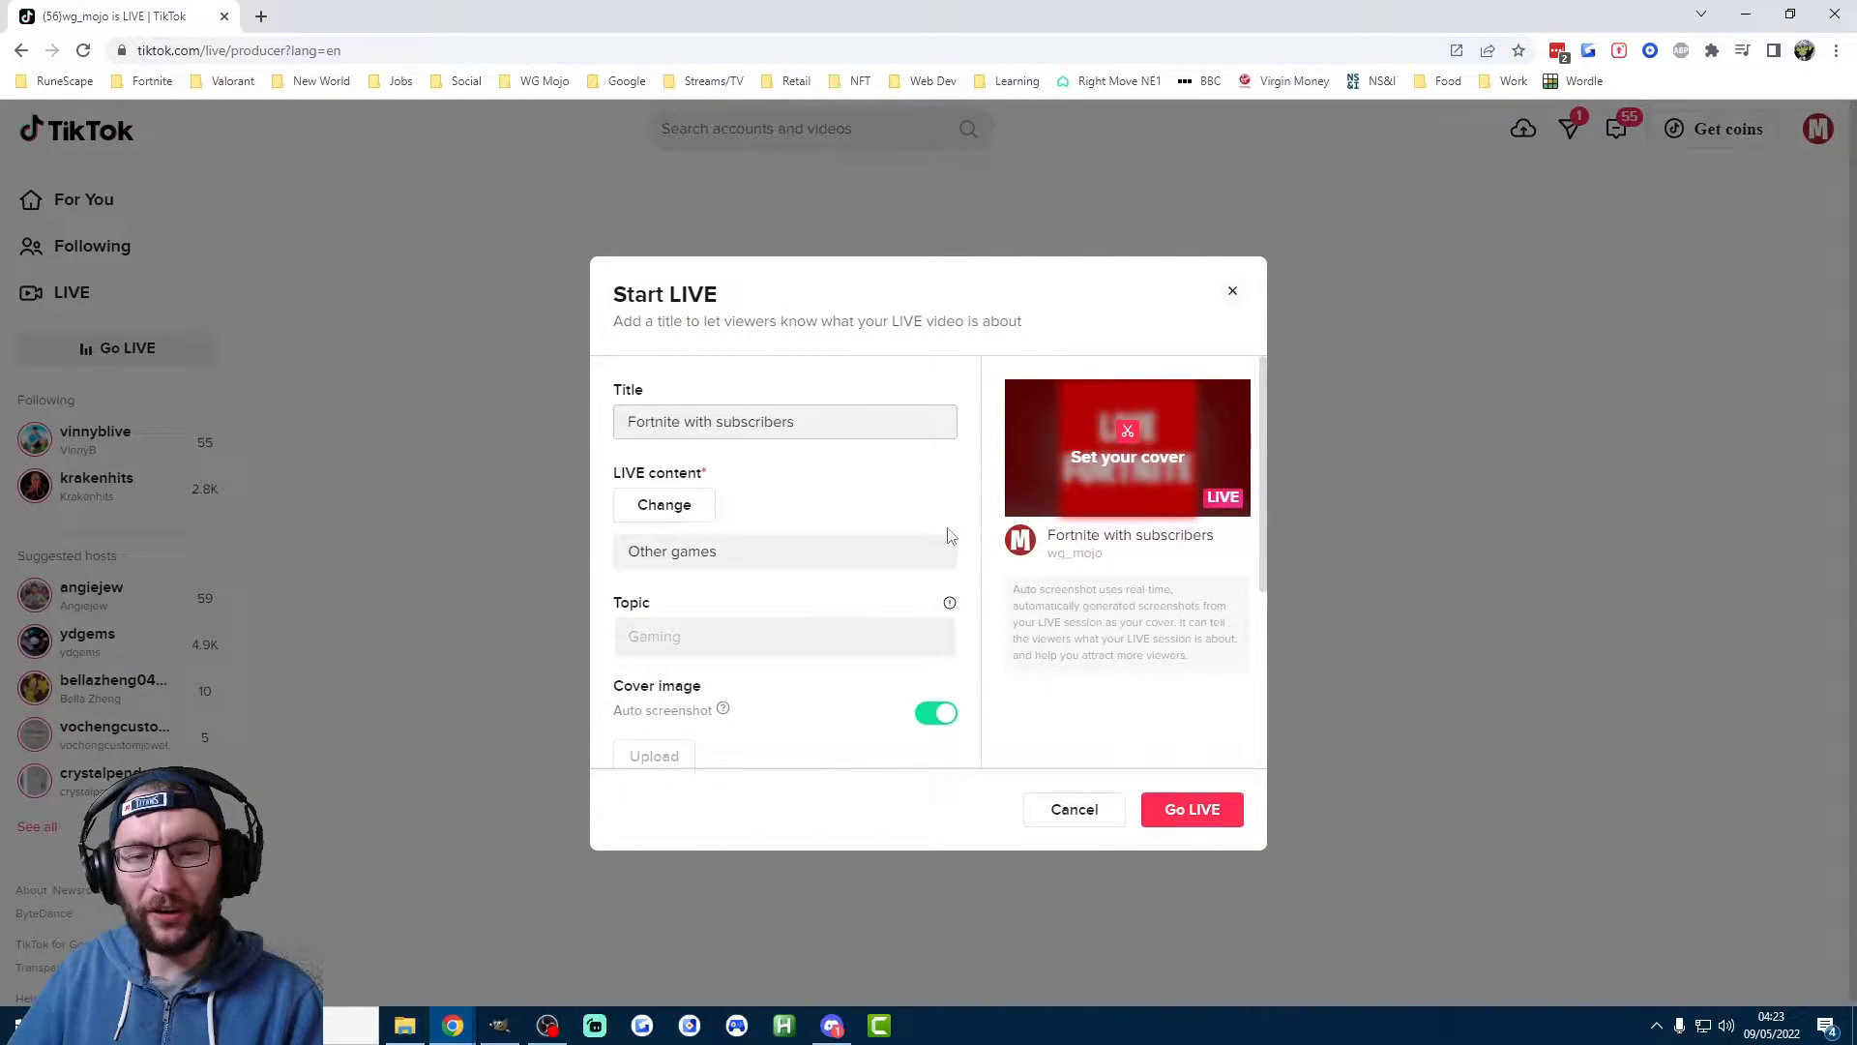
scroll(881, 553, down, 1)
scroll(876, 549, down, 2)
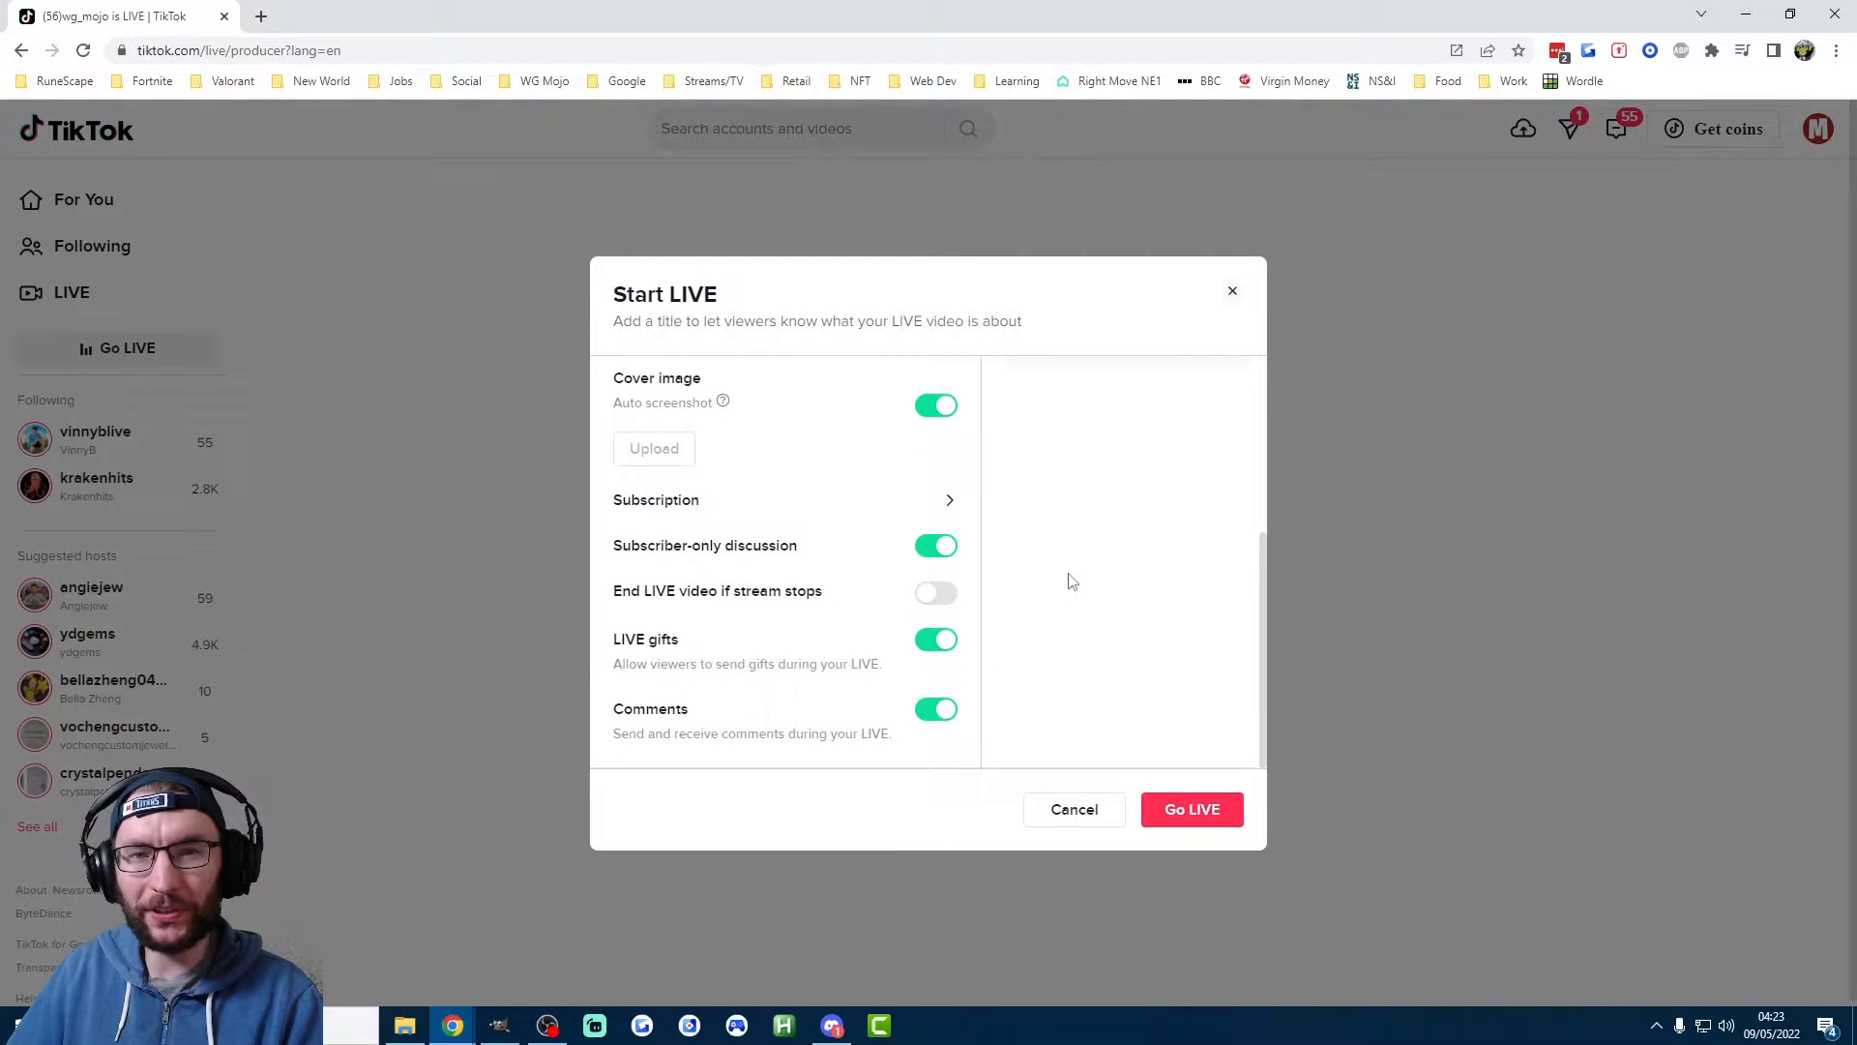
click(1188, 807)
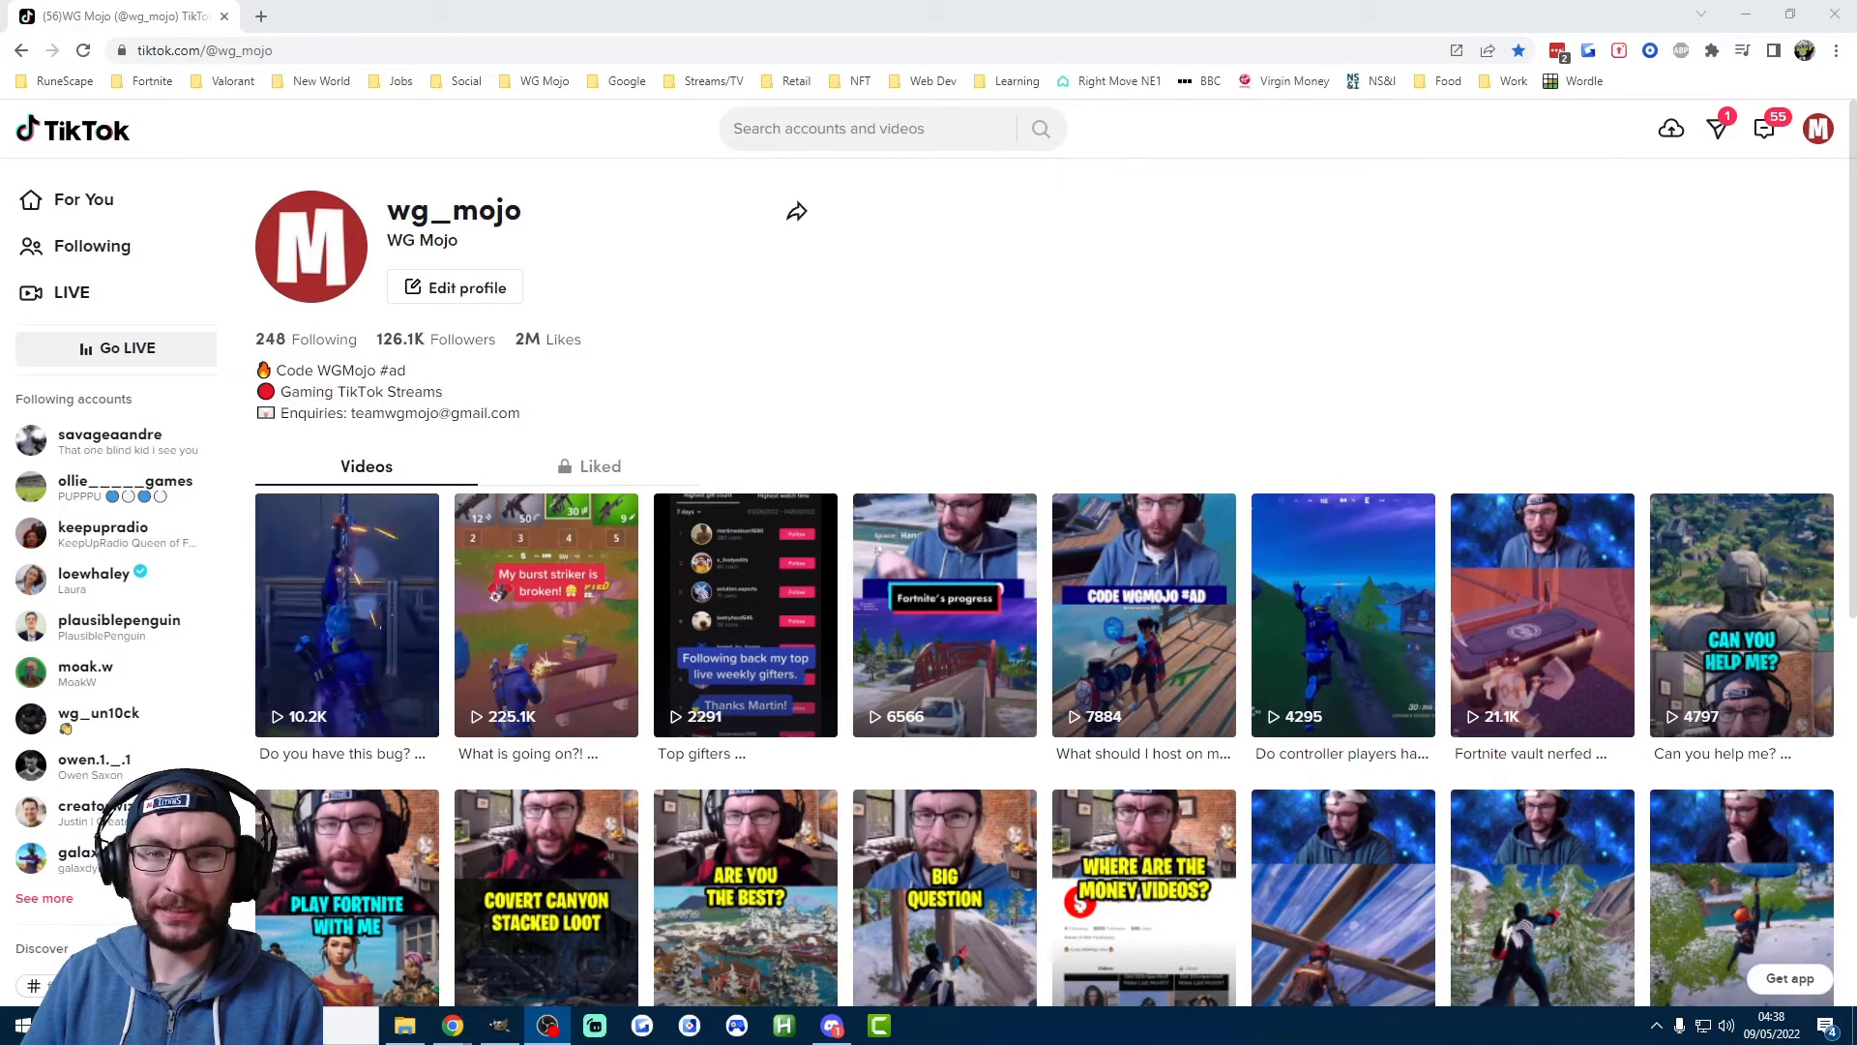
Switch from TikTok to the Discord stream-on-tiktok support channel
key(alt+Tab)
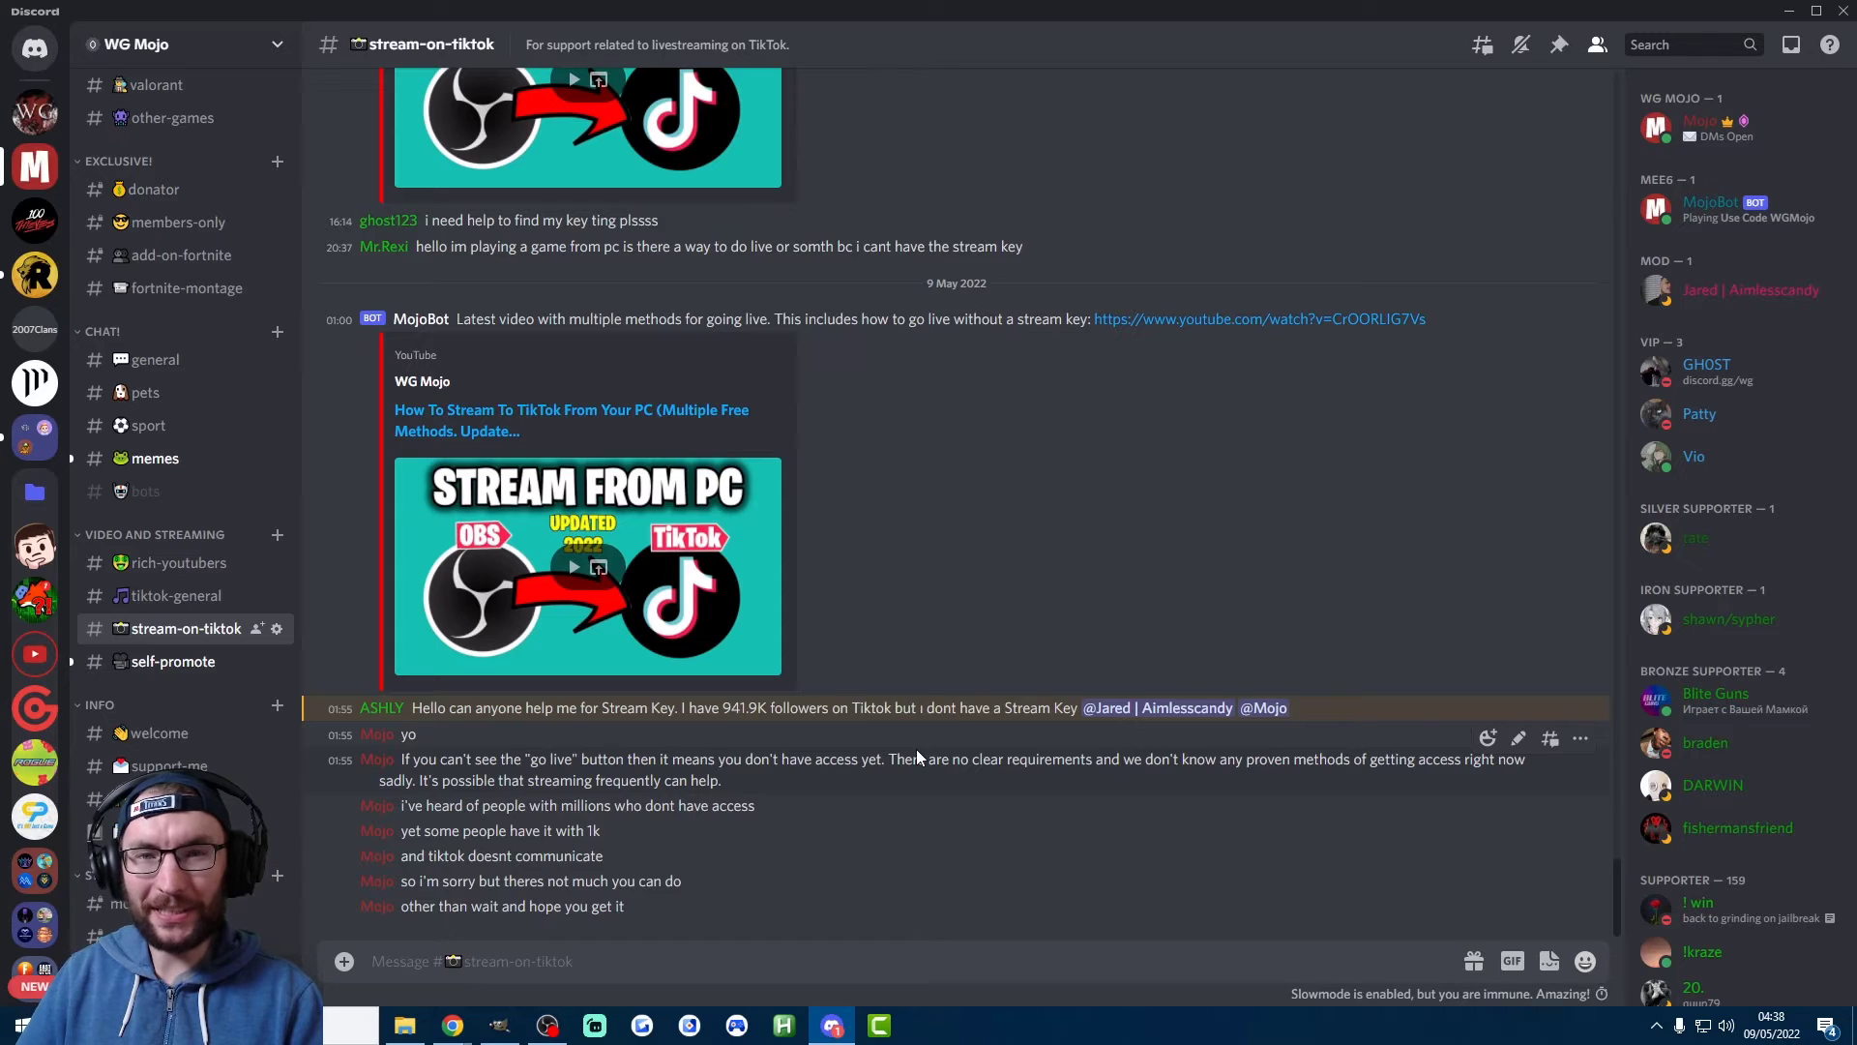